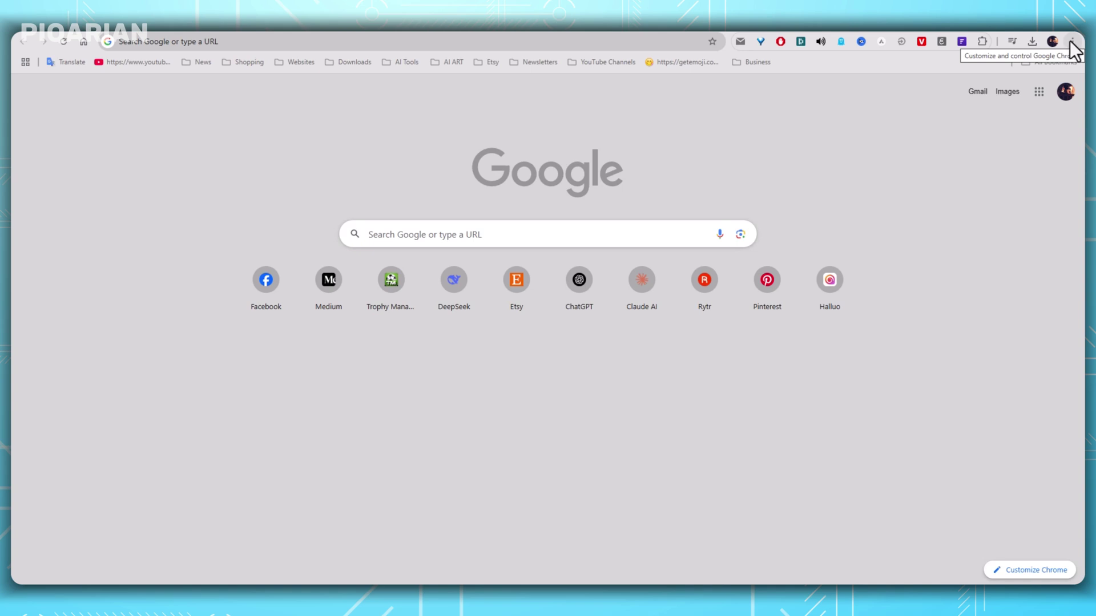
Step: Go to Chrome Settings via the main menu and open the Reset settings section
click(1070, 40)
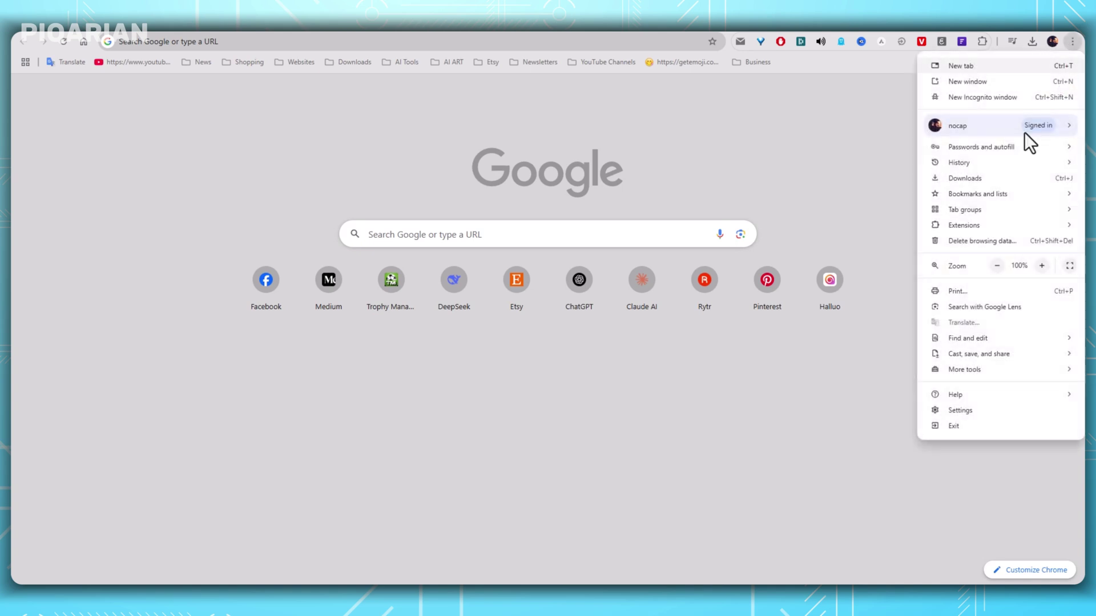
click(960, 410)
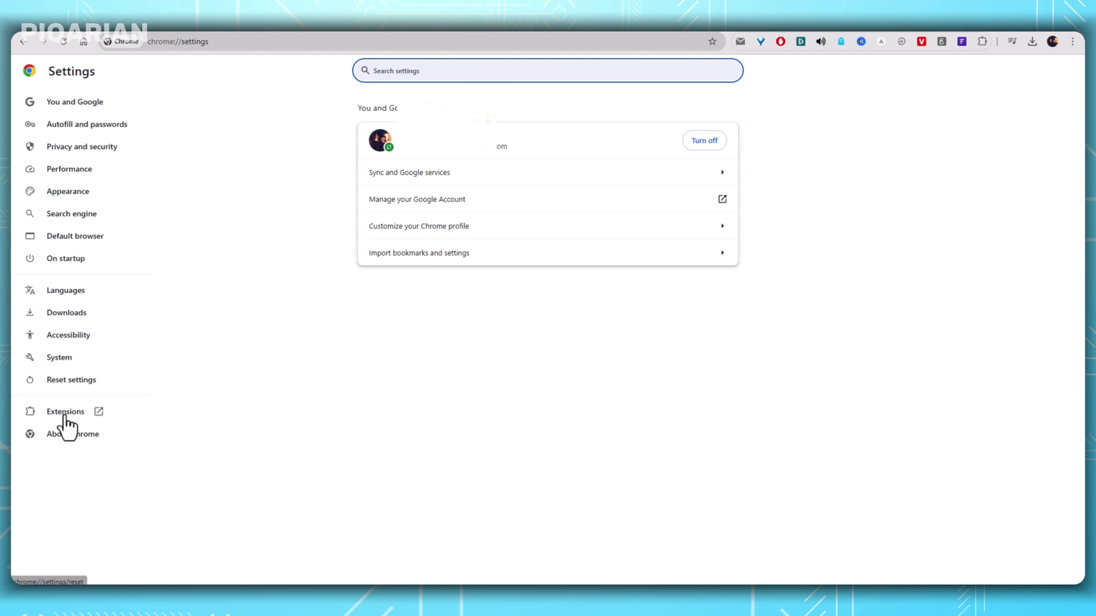
click(77, 386)
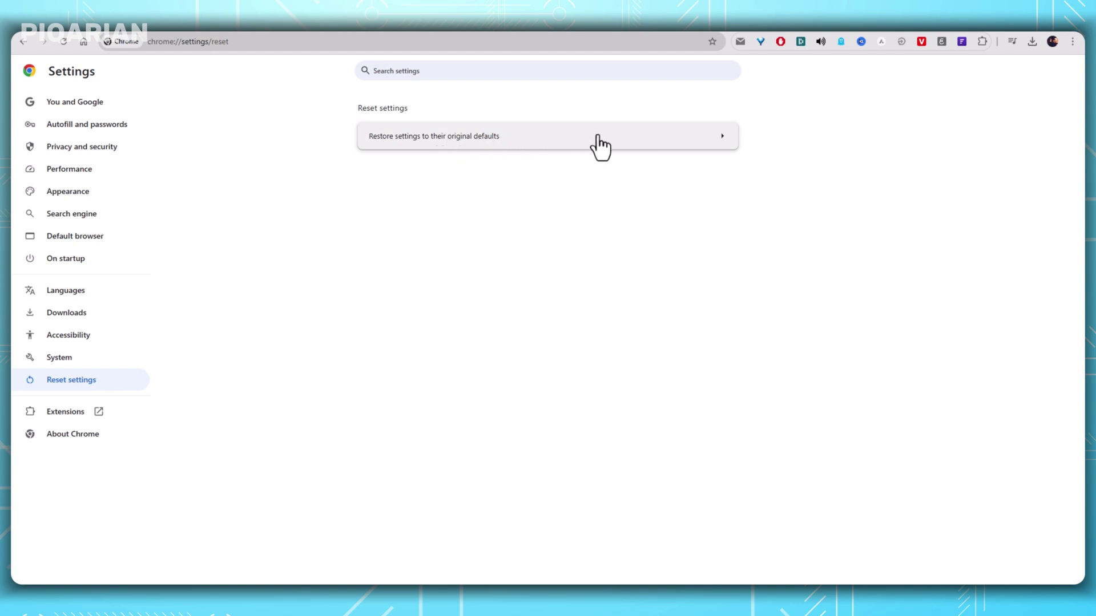
Step: Choose 'Restore settings to their original defaults' to show the Reset settings? dialog
click(701, 146)
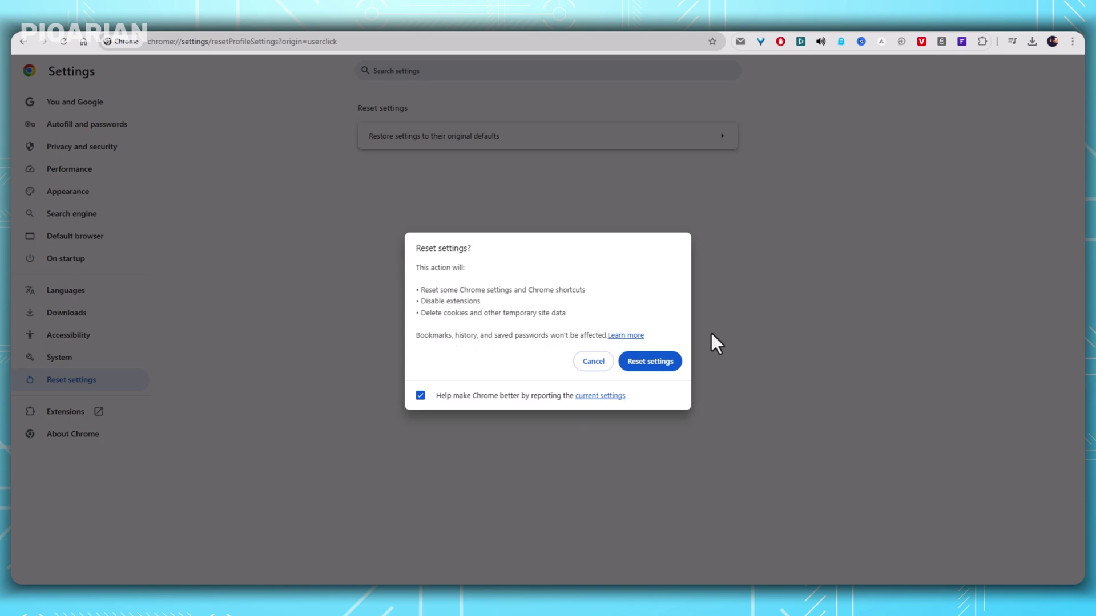
Step: Cancel the Reset settings? dialog, leaving all settings unchanged
click(583, 364)
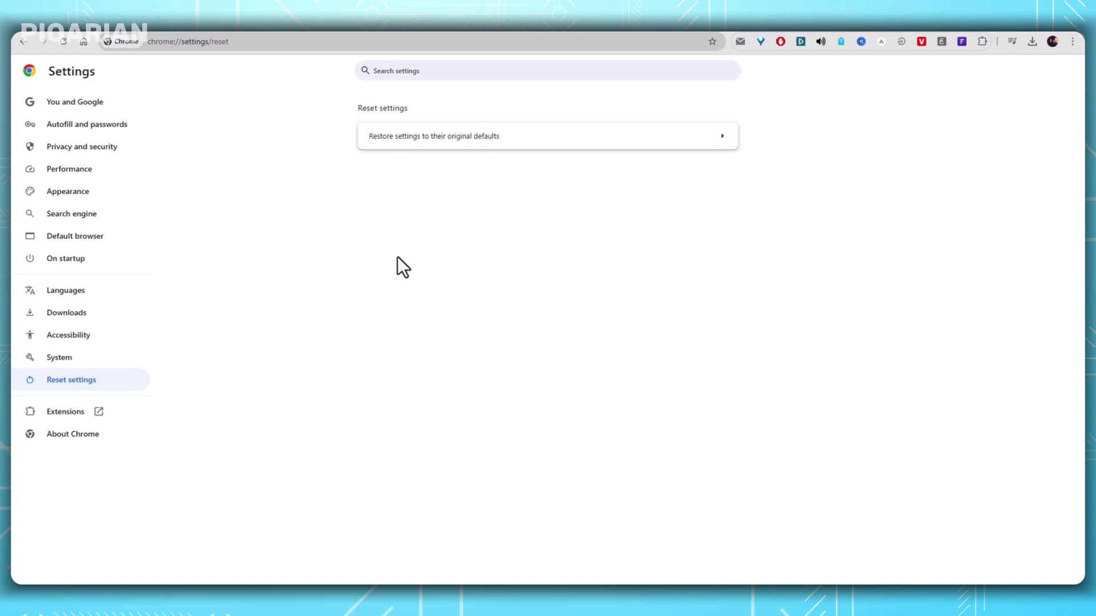
Step: Reopen the Reset settings? dialog via 'Restore settings to their original defaults'
click(520, 145)
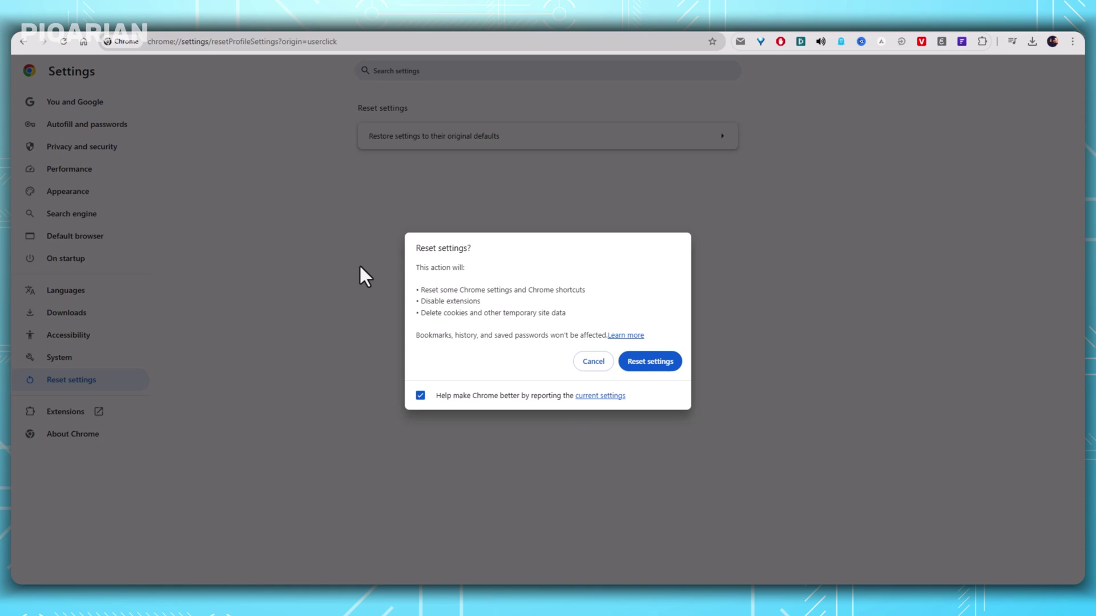
Step: Cancel the Reset settings? dialog a second time without resetting
click(595, 360)
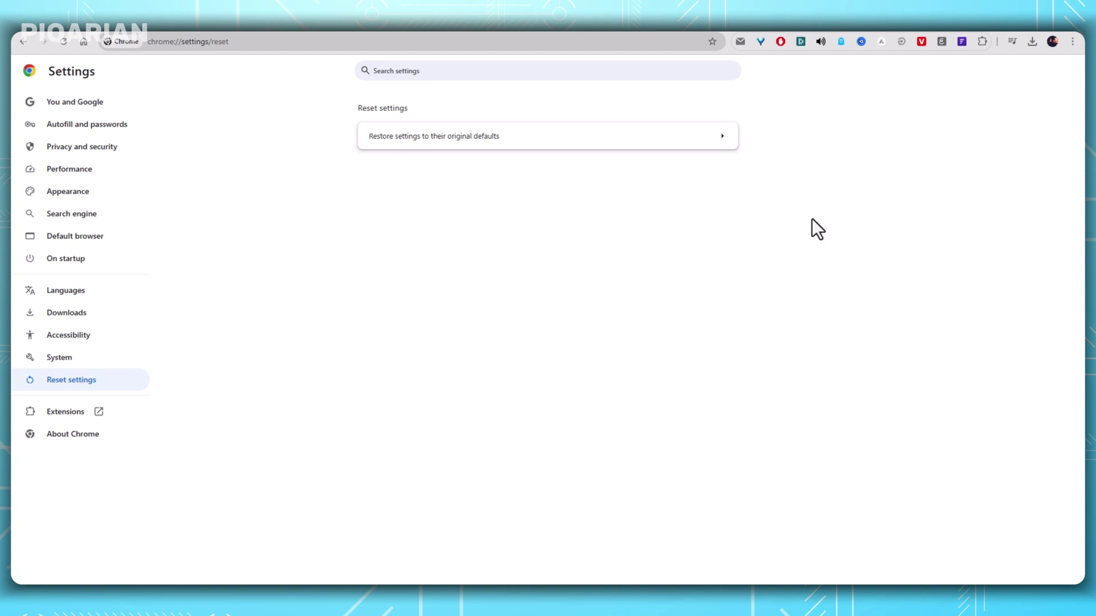